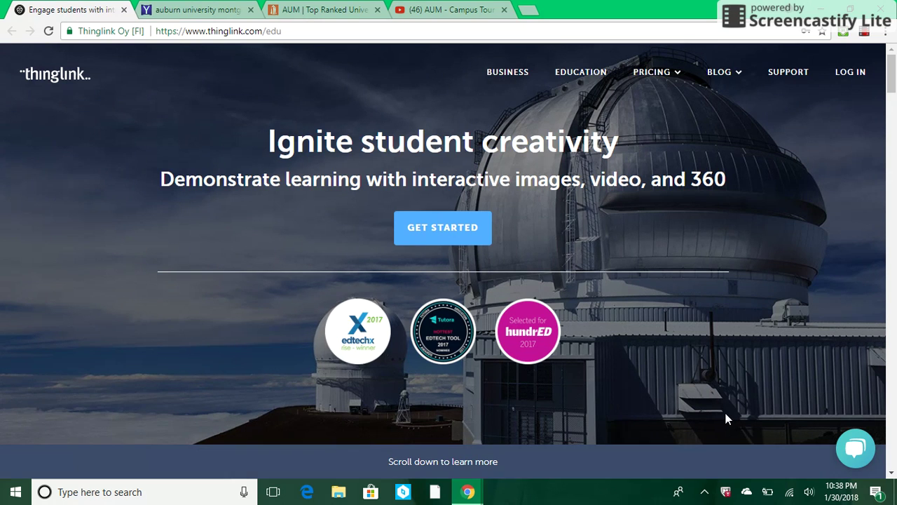
Open the ThingLink login page from LOG IN at the top right of the education homepage
click(856, 74)
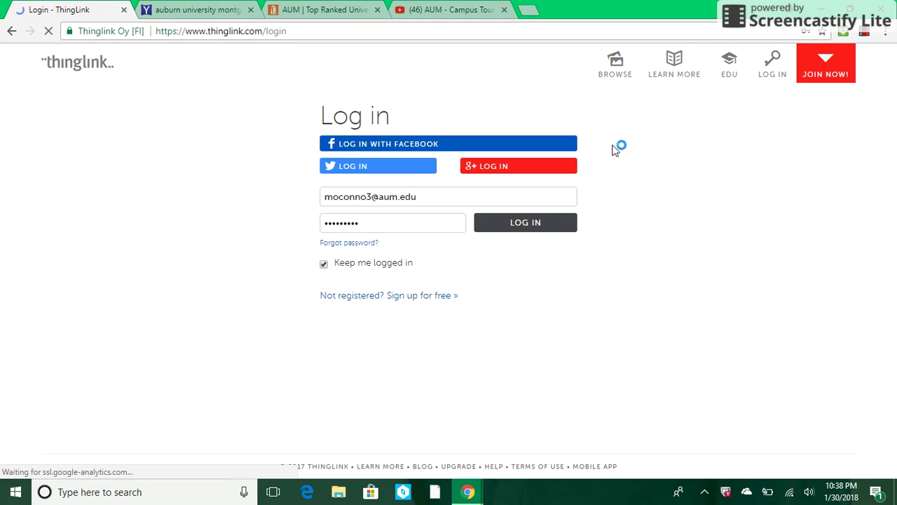
Log in with the autofilled account details to reach My Media's four items
click(517, 225)
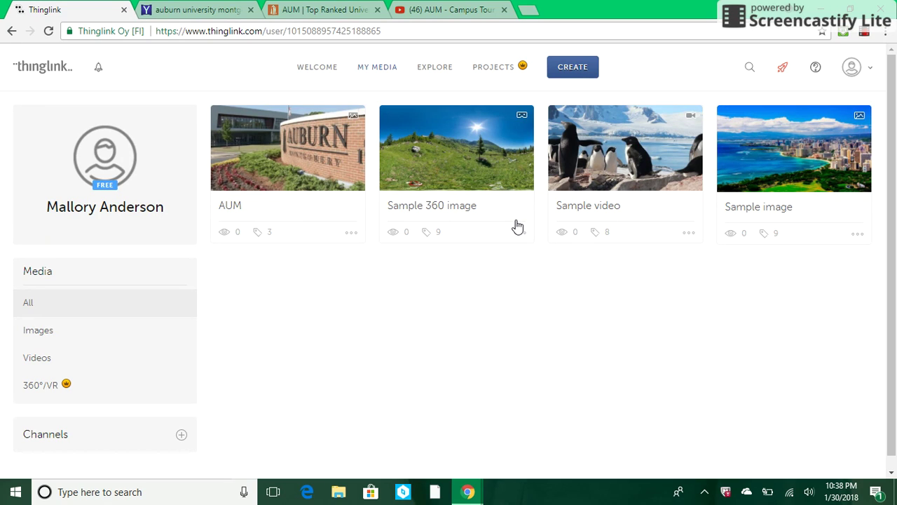
click(486, 185)
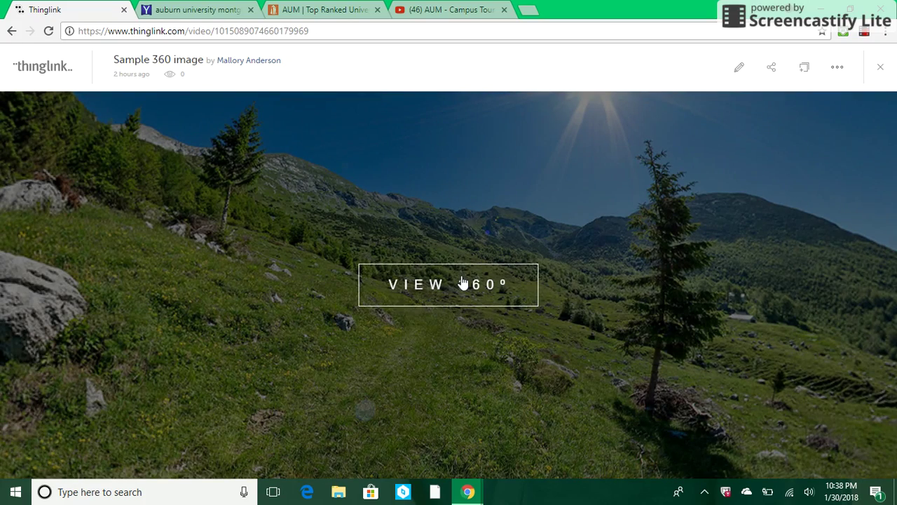
click(463, 282)
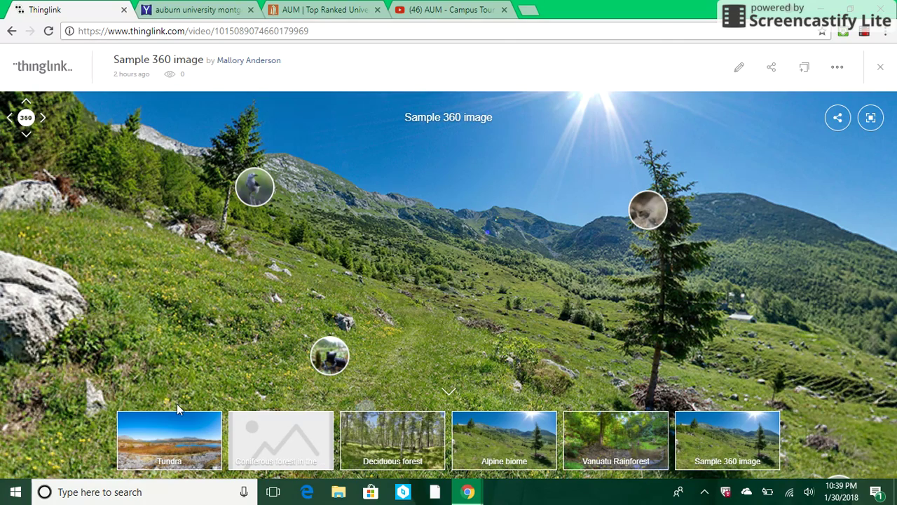
click(180, 429)
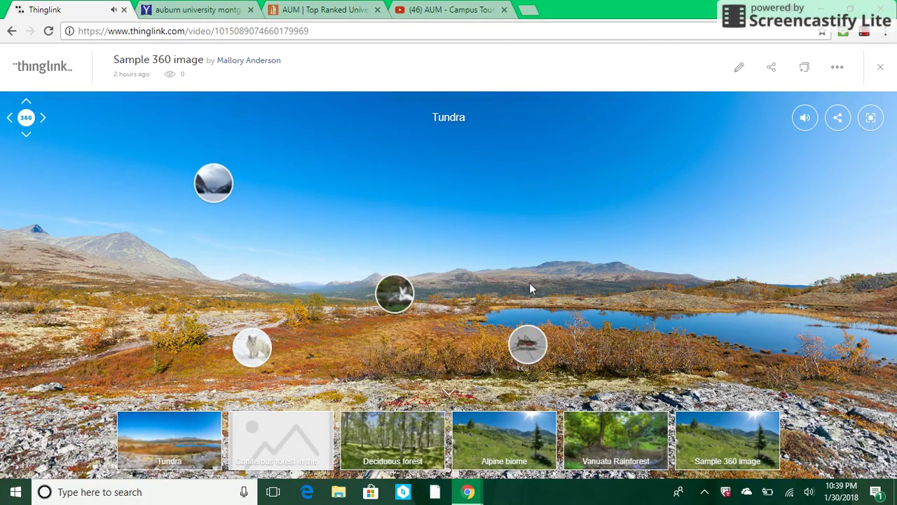
click(805, 119)
click(238, 354)
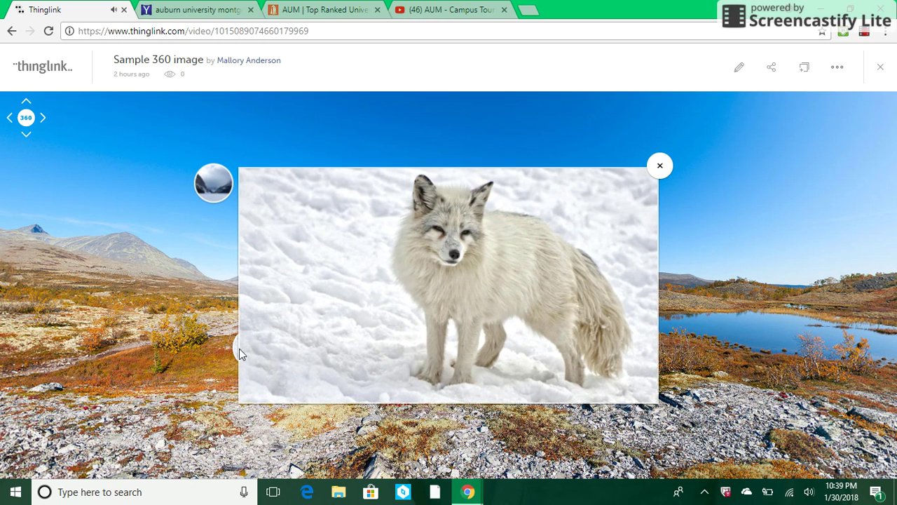
click(660, 167)
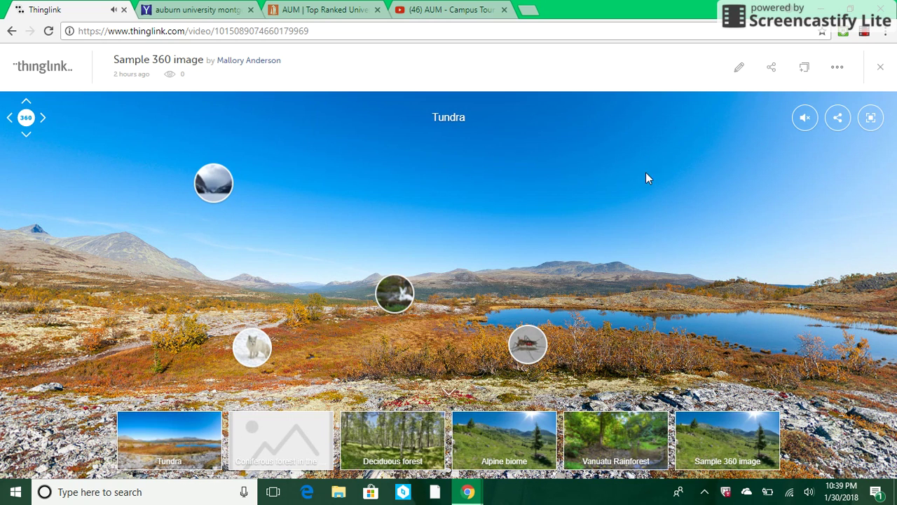
drag(205, 278, 869, 329)
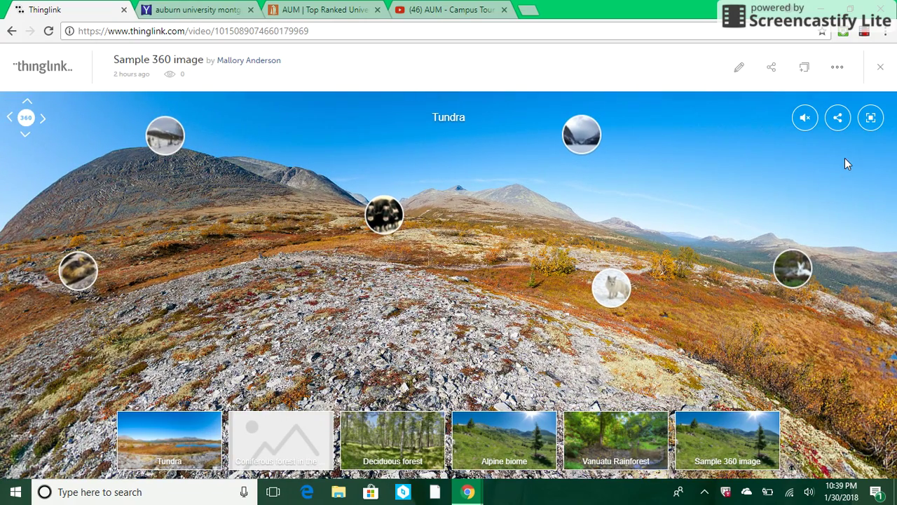
click(880, 75)
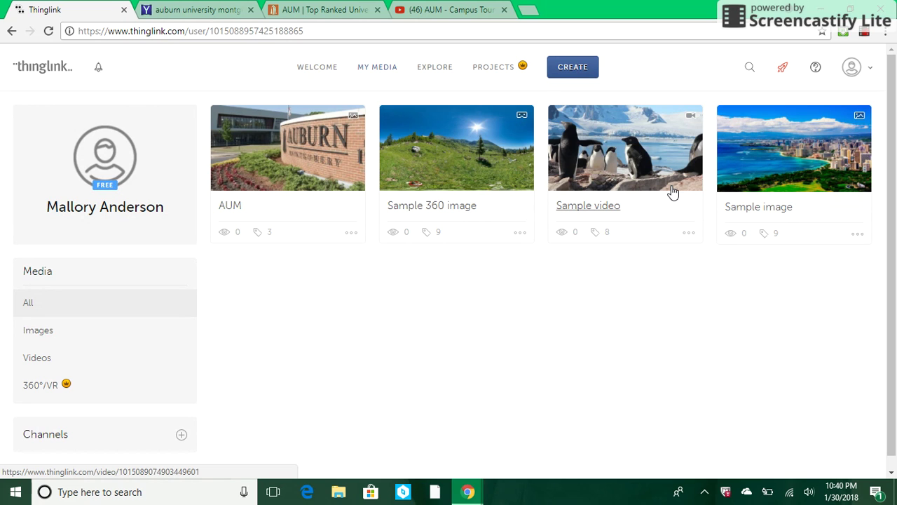
click(759, 180)
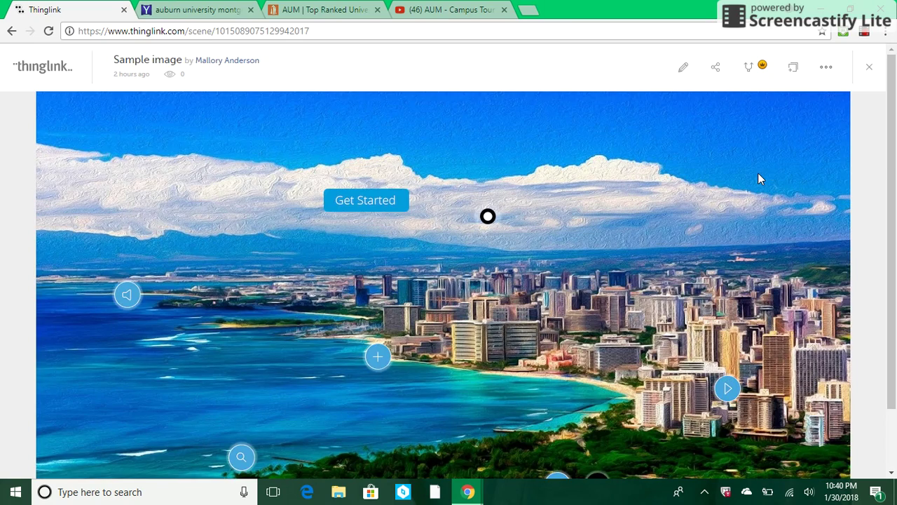
drag(892, 167, 892, 232)
mouse_move(711, 256)
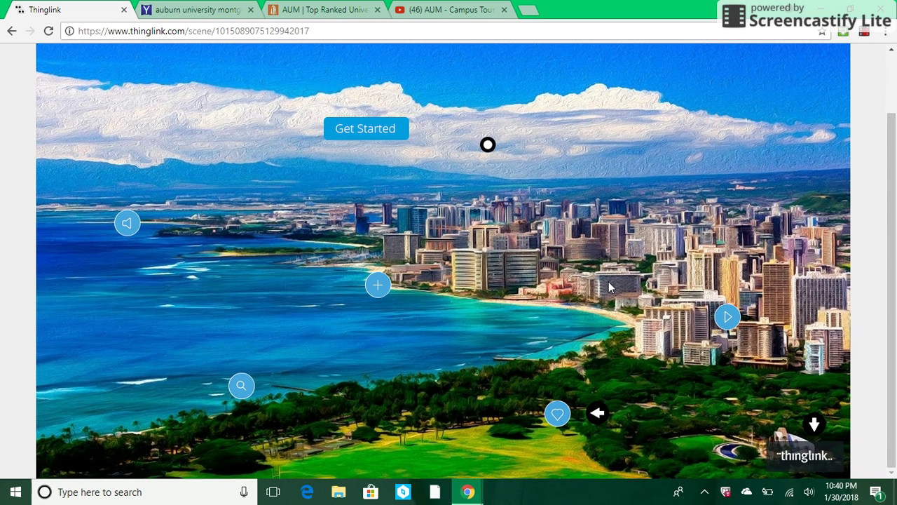
mouse_move(727, 322)
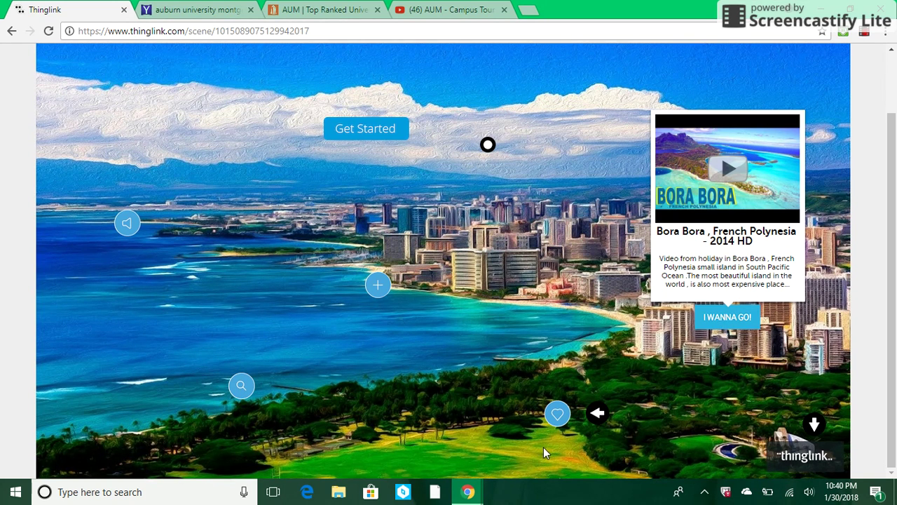
mouse_move(556, 424)
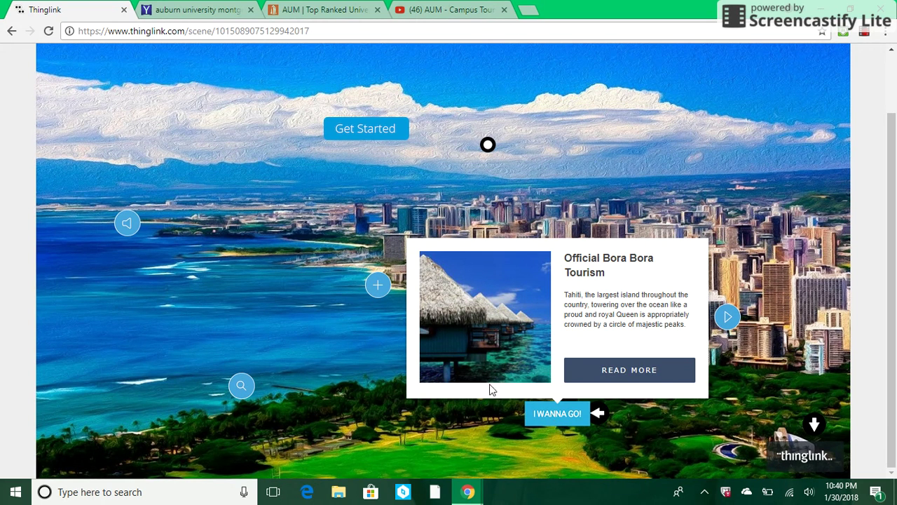
mouse_move(380, 296)
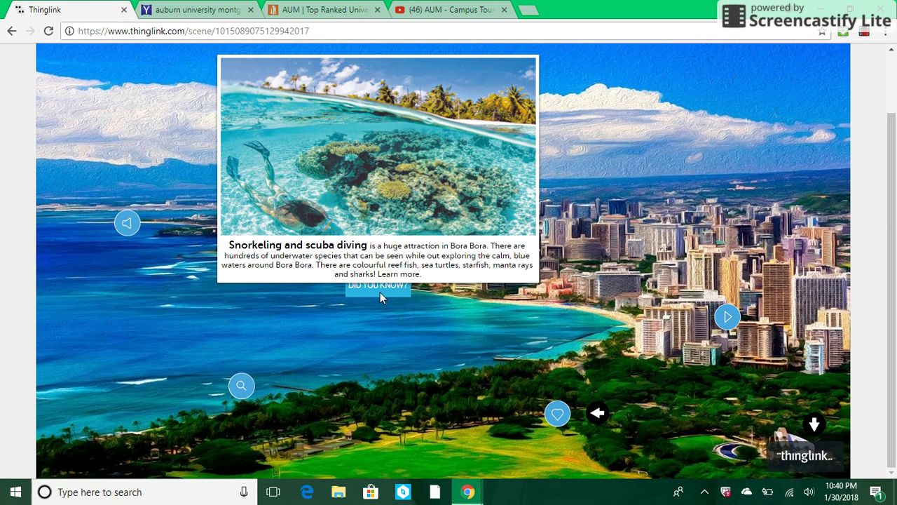
mouse_move(137, 229)
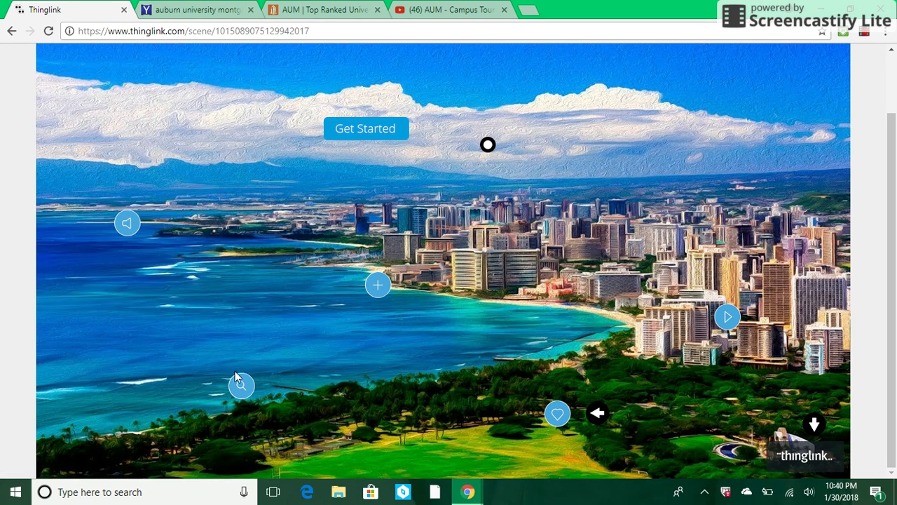
mouse_move(241, 387)
scroll(880, 140, up, 1)
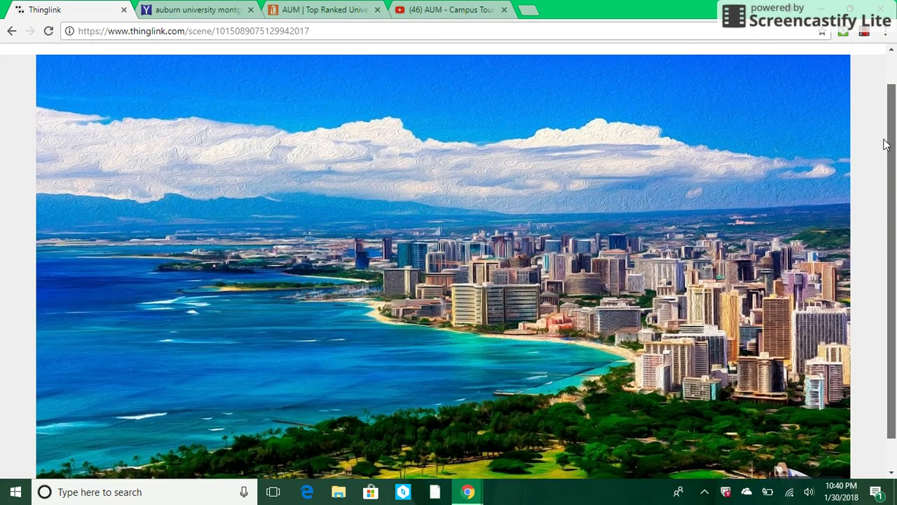
click(873, 69)
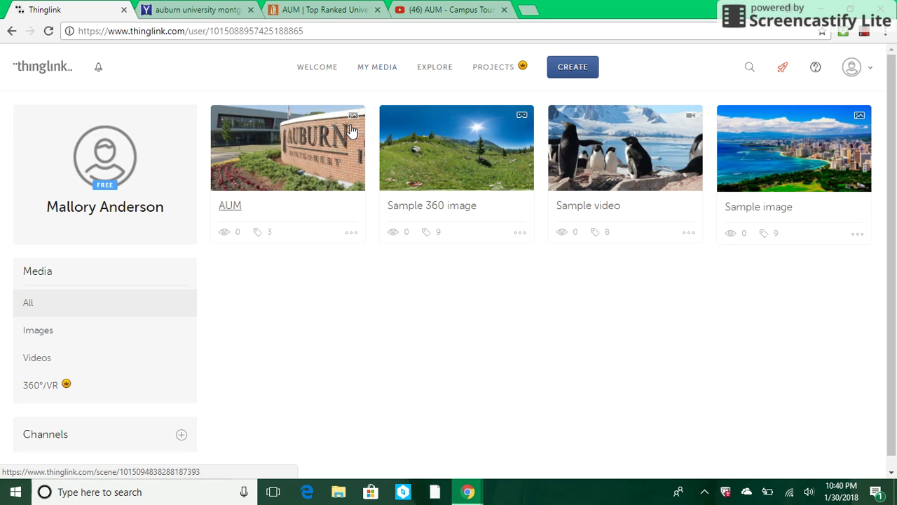
Start an Import from URL under CREATE, then switch to the Yahoo 'auburn university montgomery' image results
click(566, 70)
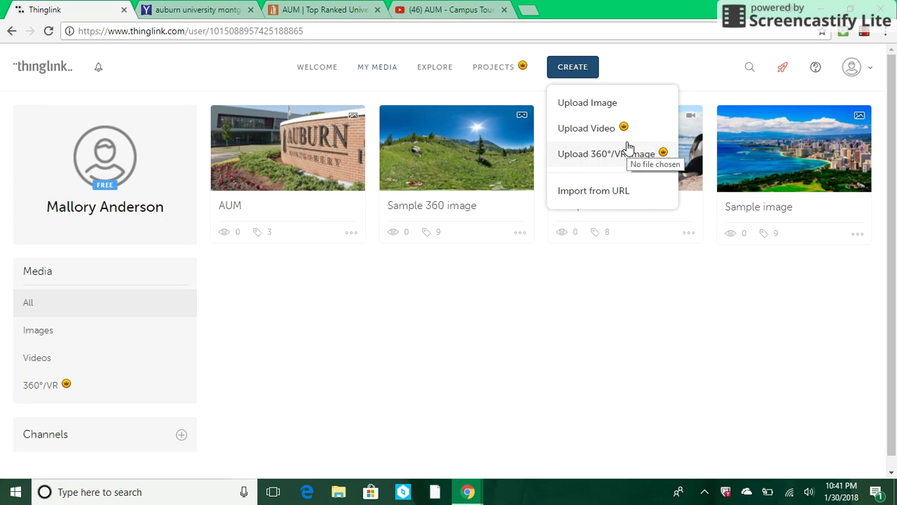
click(605, 191)
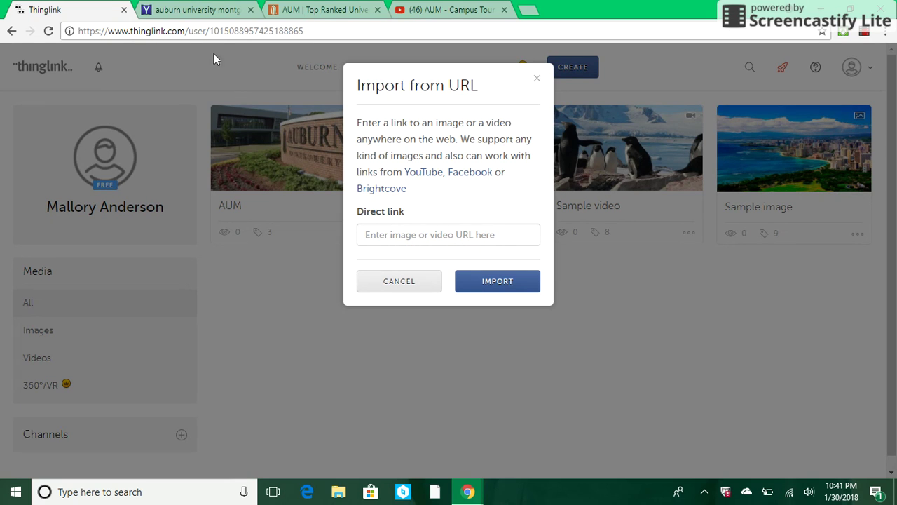
click(190, 11)
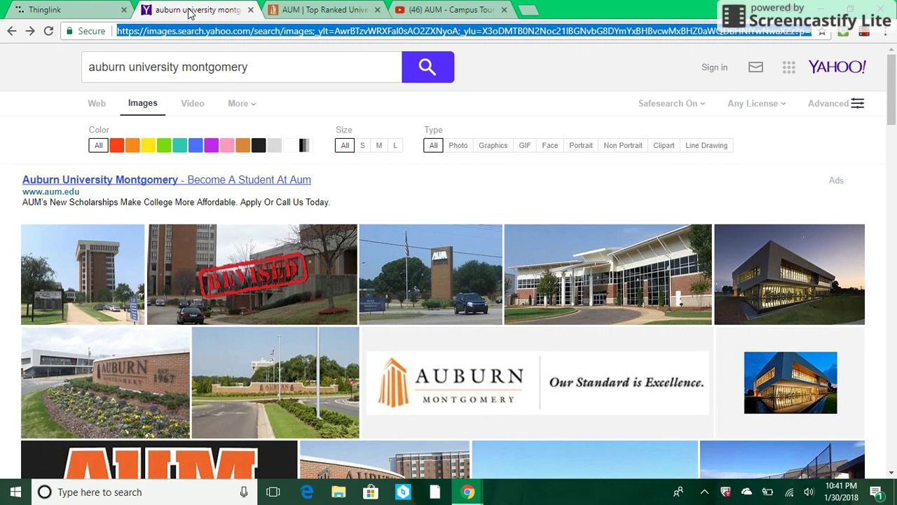
Open the flower-bed campus sign photo 27.jpg full-size and copy its web address
click(129, 368)
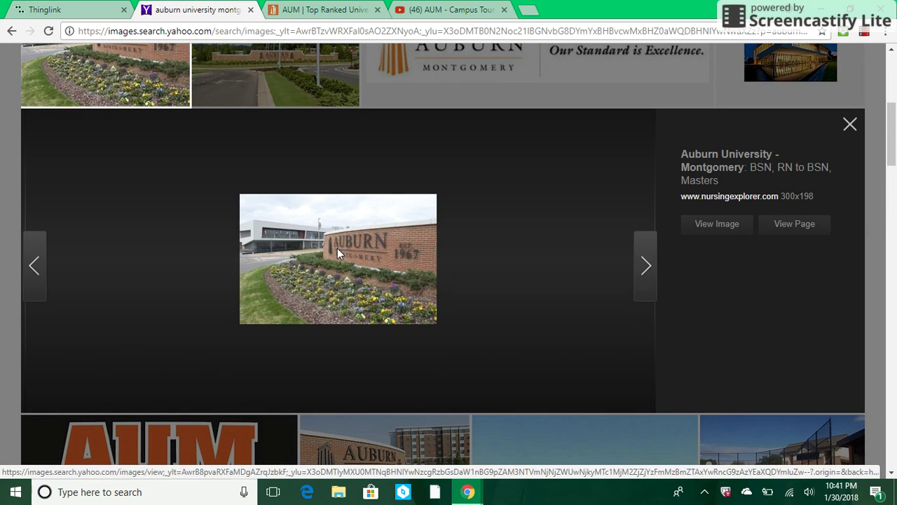
click(705, 224)
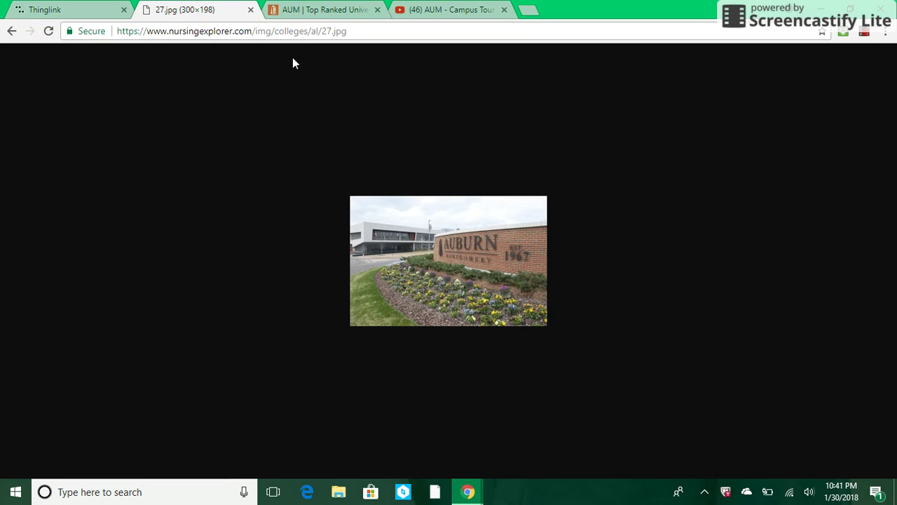
click(278, 31)
key(ctrl+c)
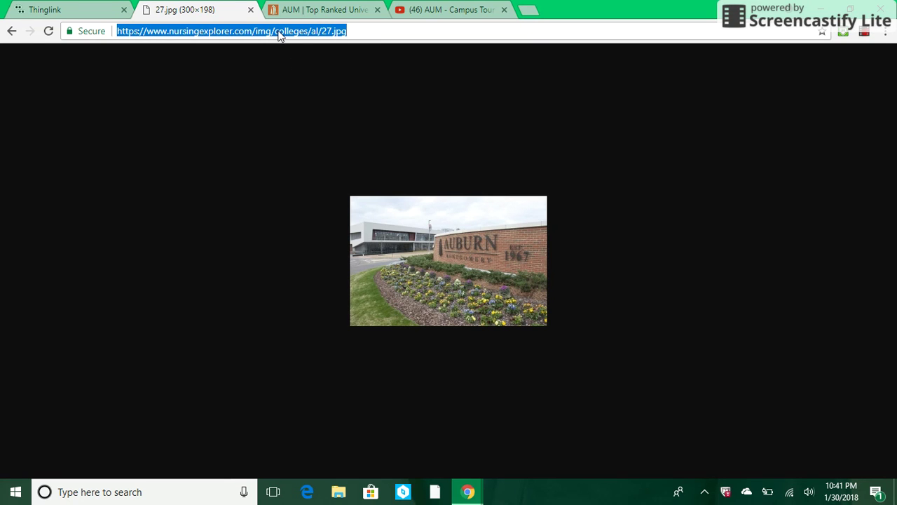
Paste the copied sign photo link into the Direct link field and import it
click(88, 10)
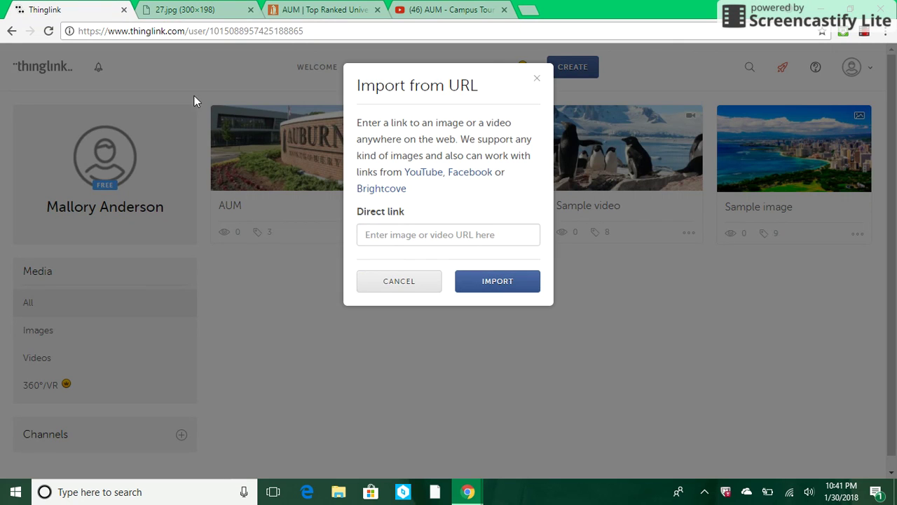
click(420, 233)
key(ctrl+v)
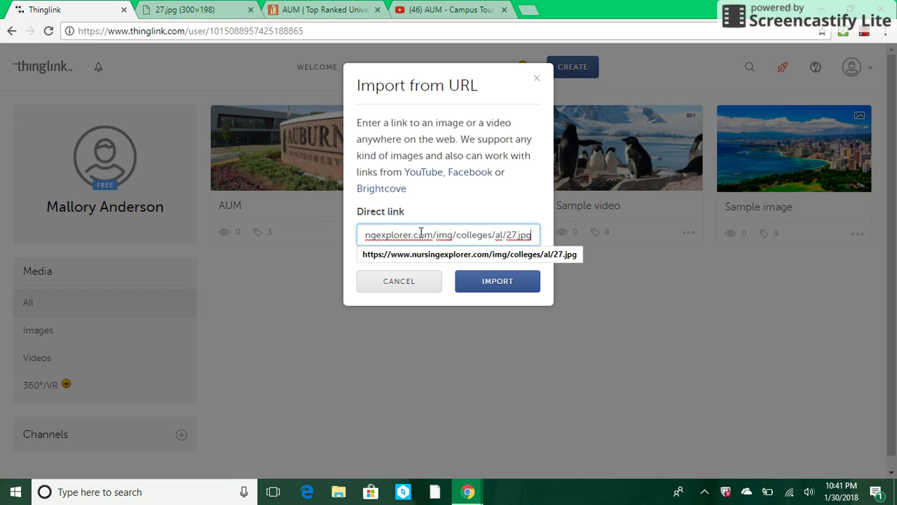
click(482, 289)
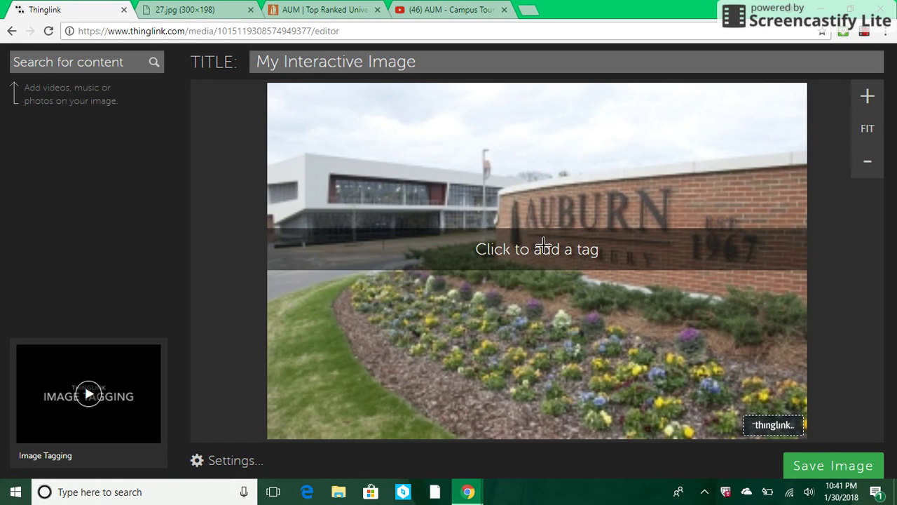
Title the image 'AUM Cool Tool' and place a first tag on the AUBURN lettering
click(440, 64)
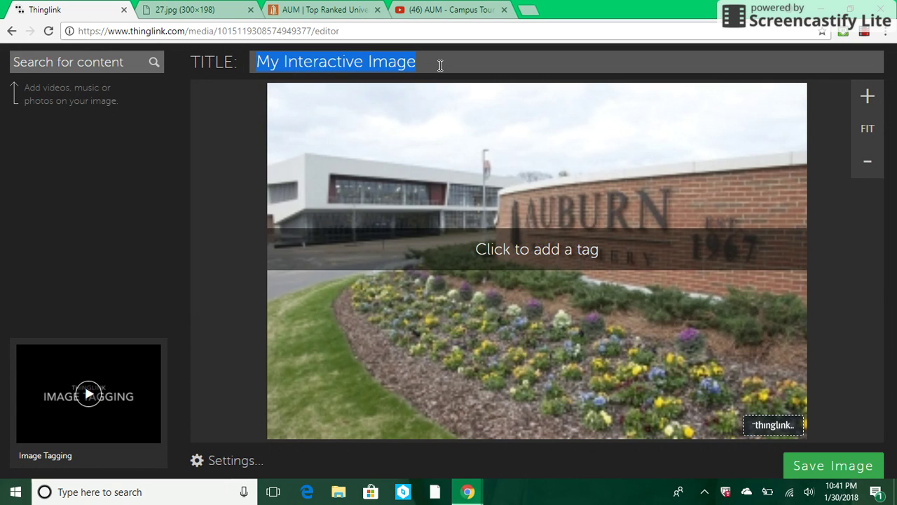
text(AUM Cool Tool)
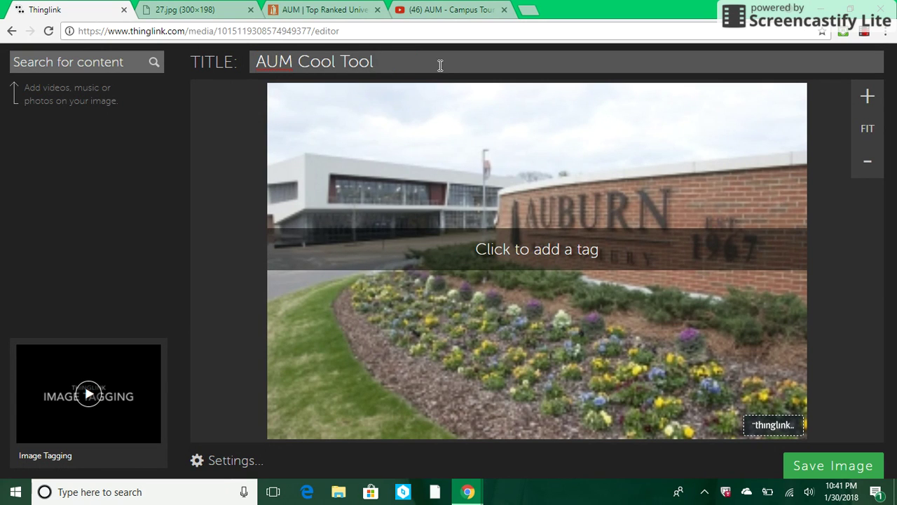
click(554, 205)
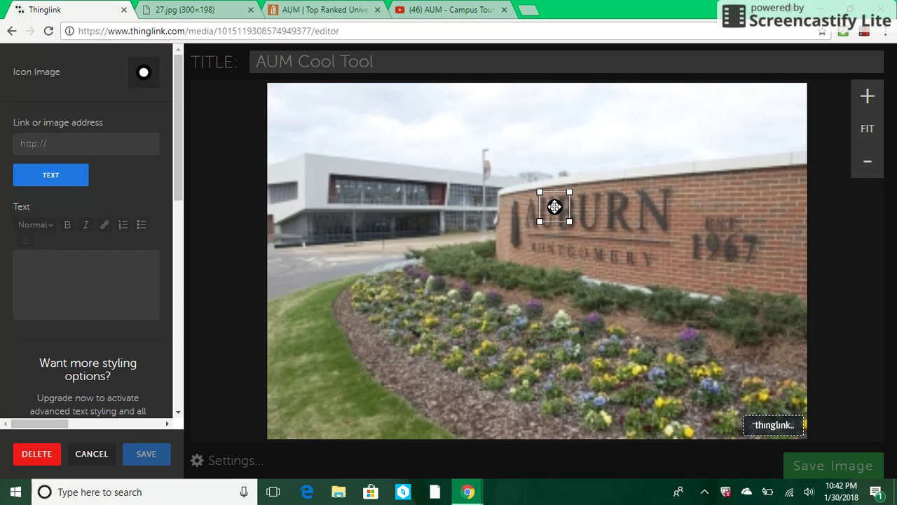
click(312, 12)
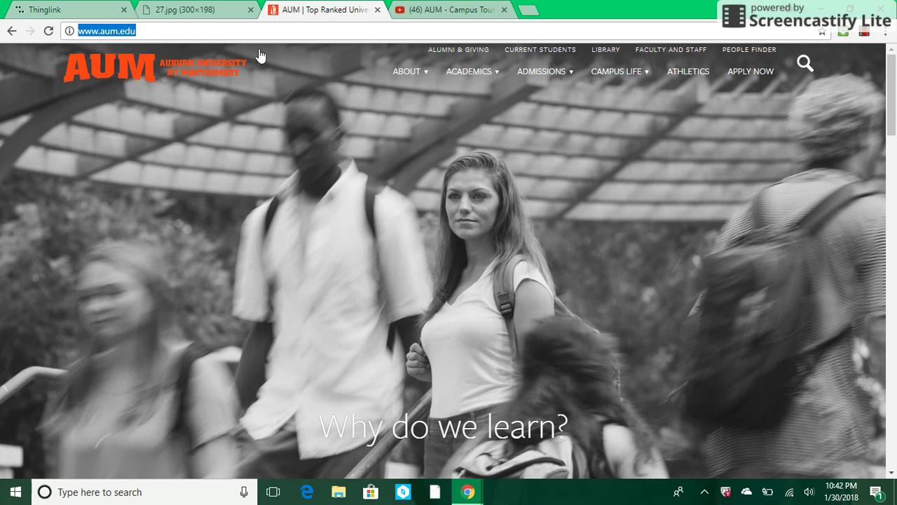
click(78, 10)
click(72, 147)
text(http://www.aum.edu/)
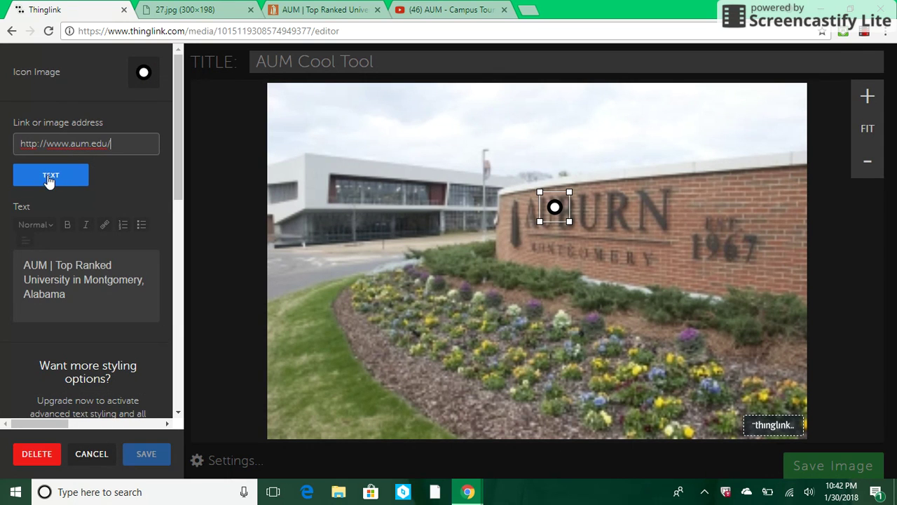
click(52, 175)
click(62, 176)
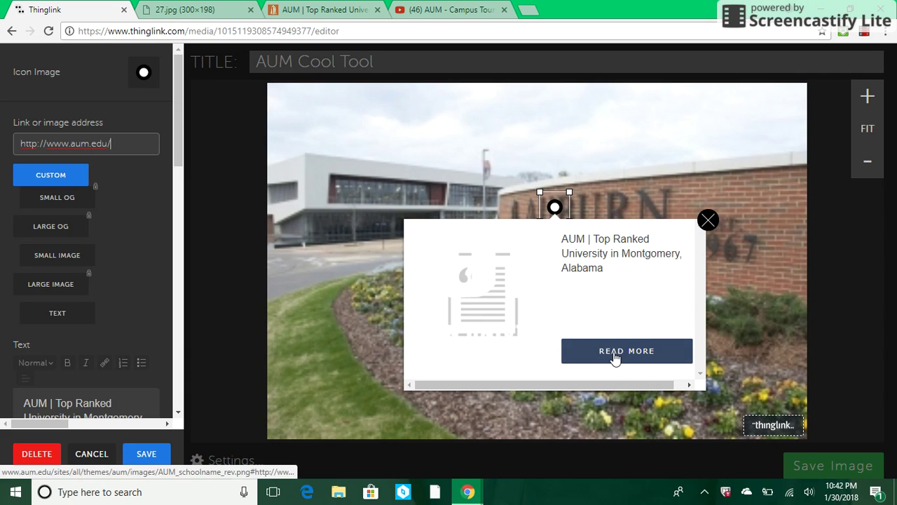
click(743, 241)
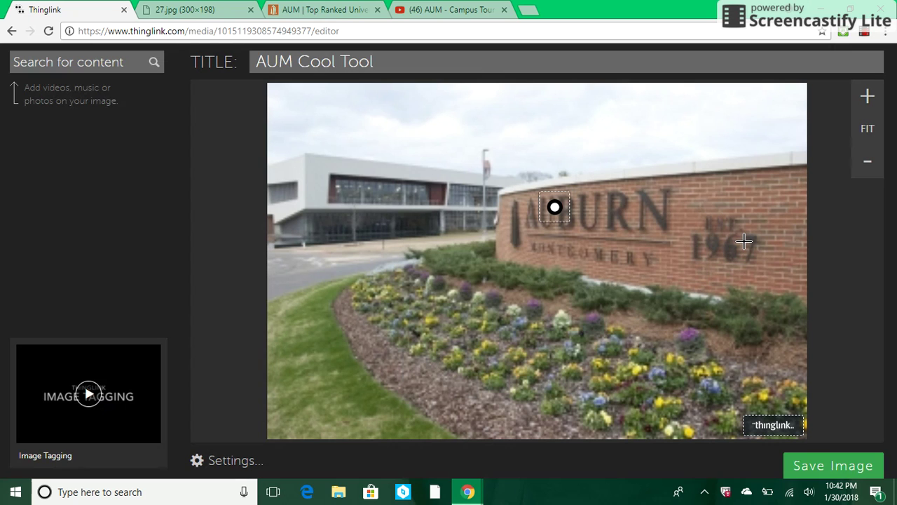
Place a second tag over the sign's 1967 date and make its icon red
click(741, 235)
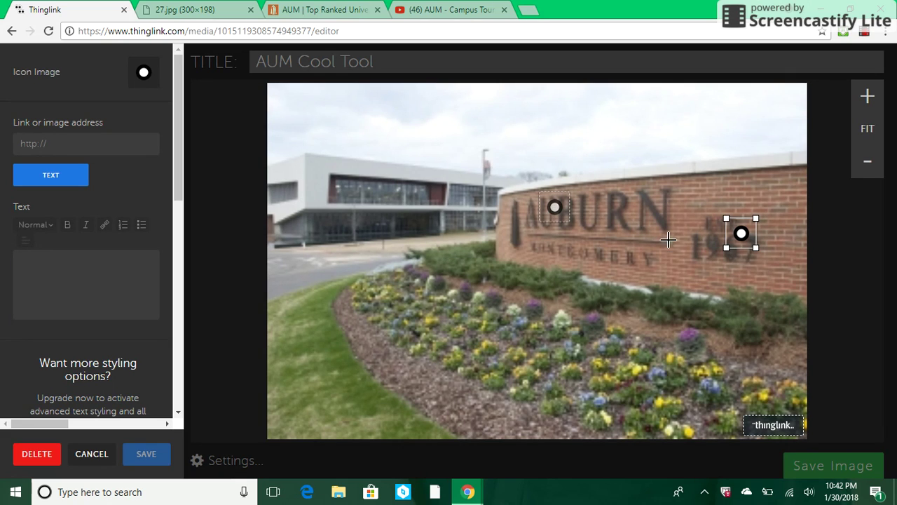
click(142, 76)
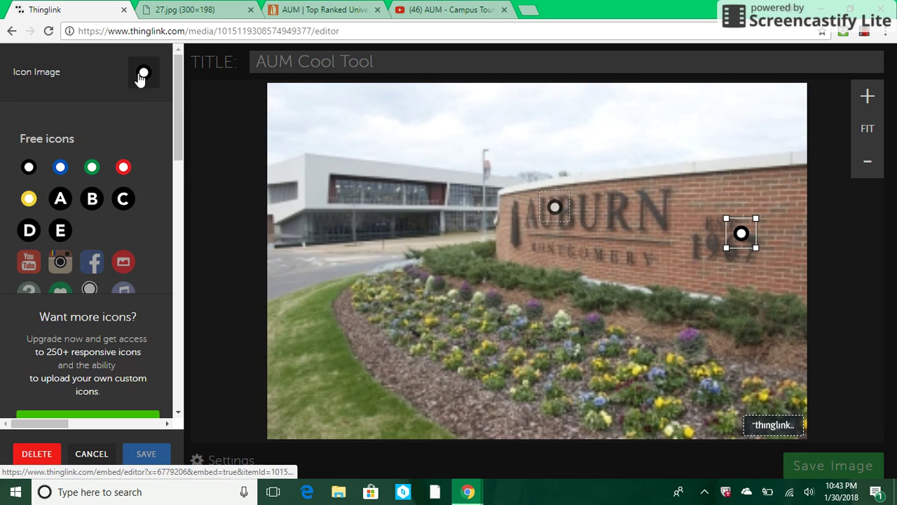
click(124, 167)
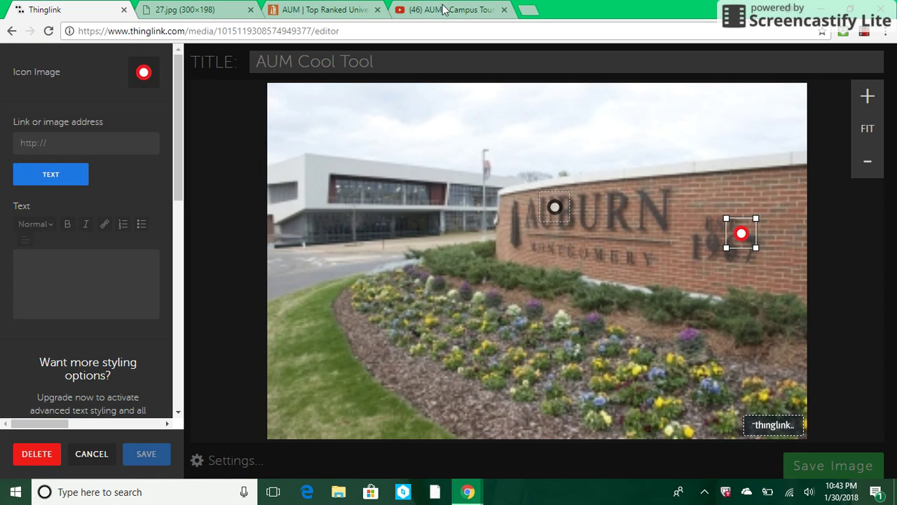
Link the red tag to the copied 'AUM - Campus Tour' YouTube video address
click(464, 10)
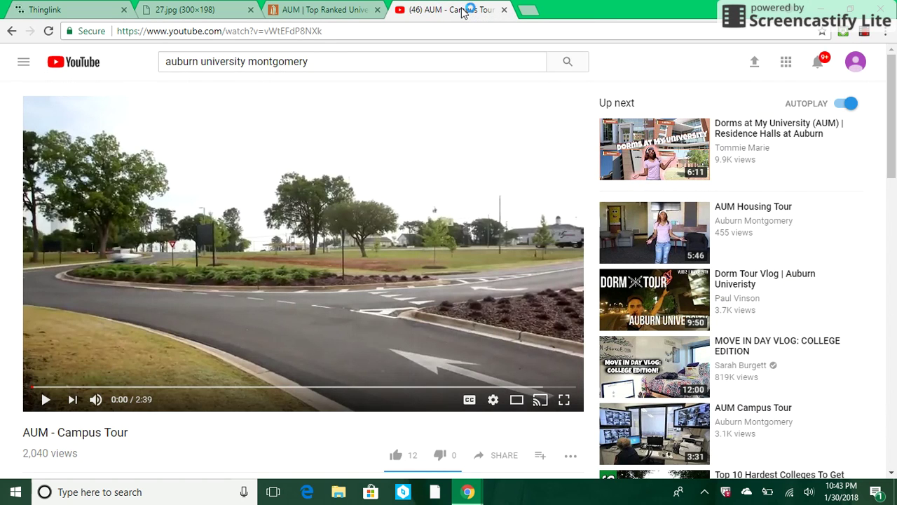
right_click(268, 213)
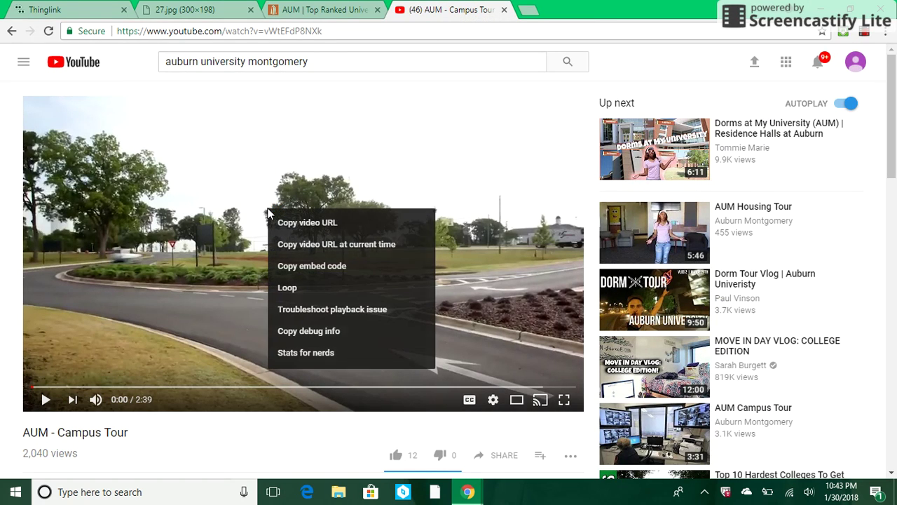
click(284, 222)
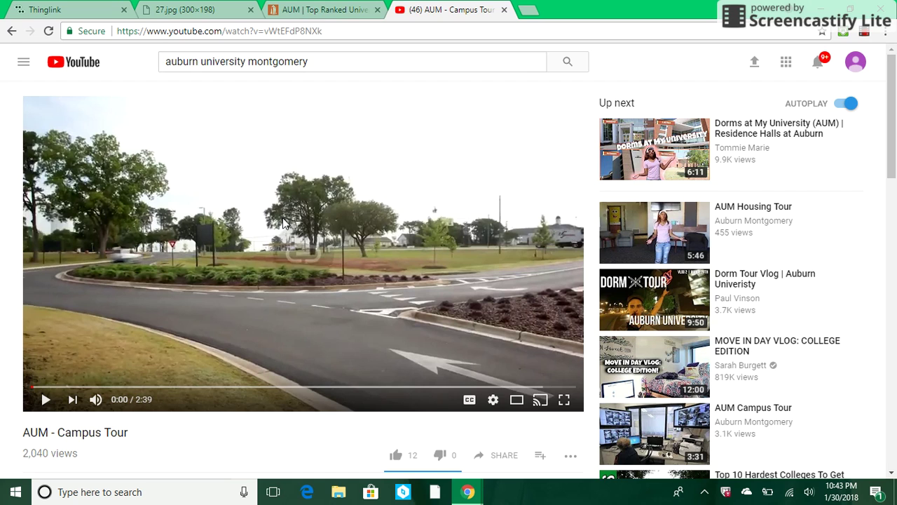
click(80, 14)
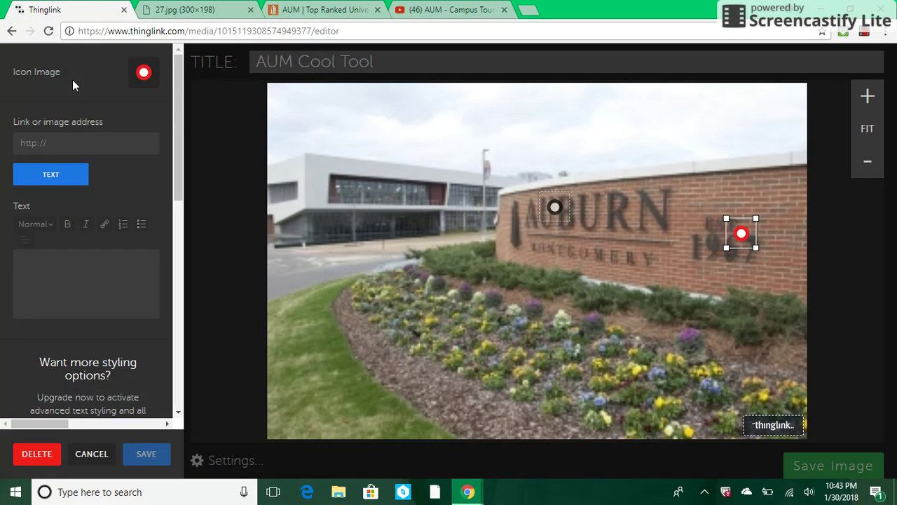
click(82, 140)
key(ctrl+v)
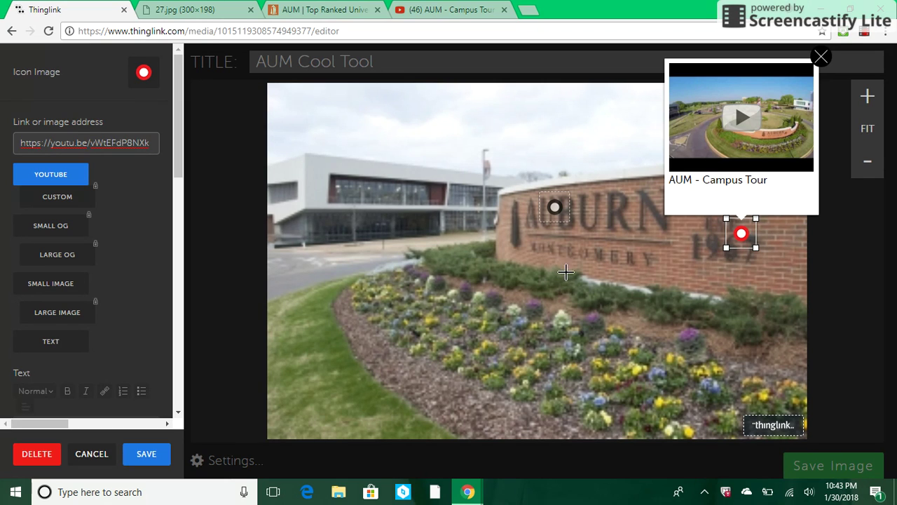
click(320, 155)
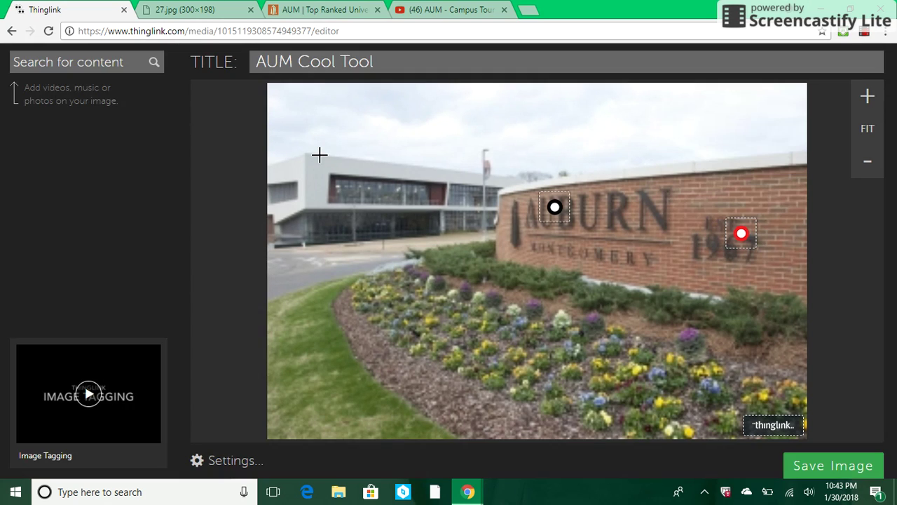
Tag the building with a yellow free icon and the text 'The Wellness Center opened in 2012!'
click(320, 155)
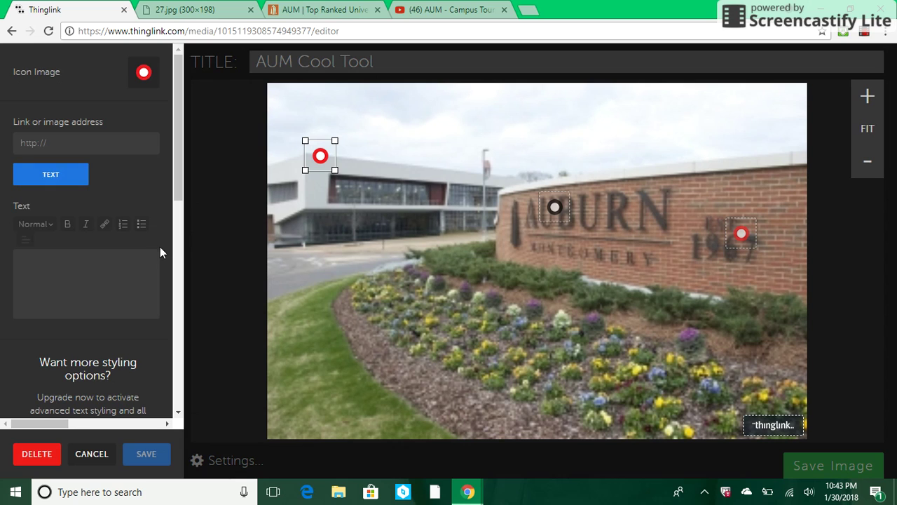
click(130, 261)
text(The )
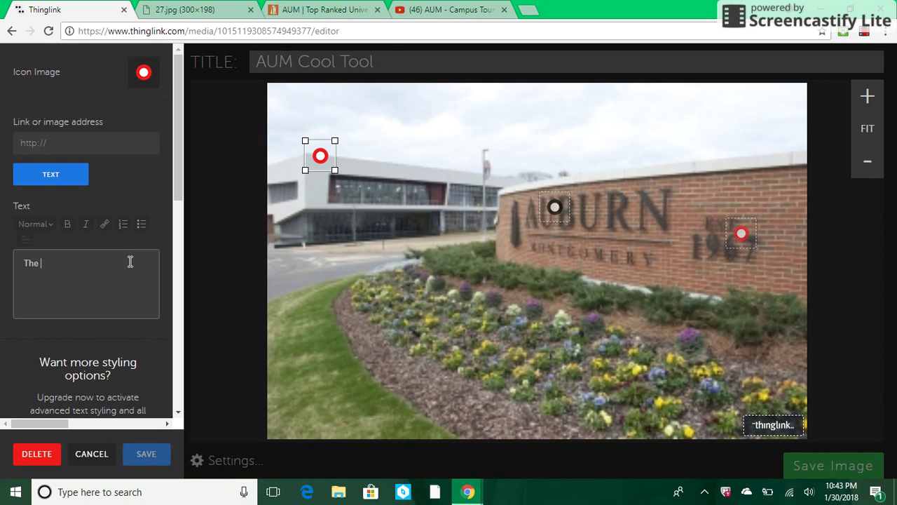
text(Wellne)
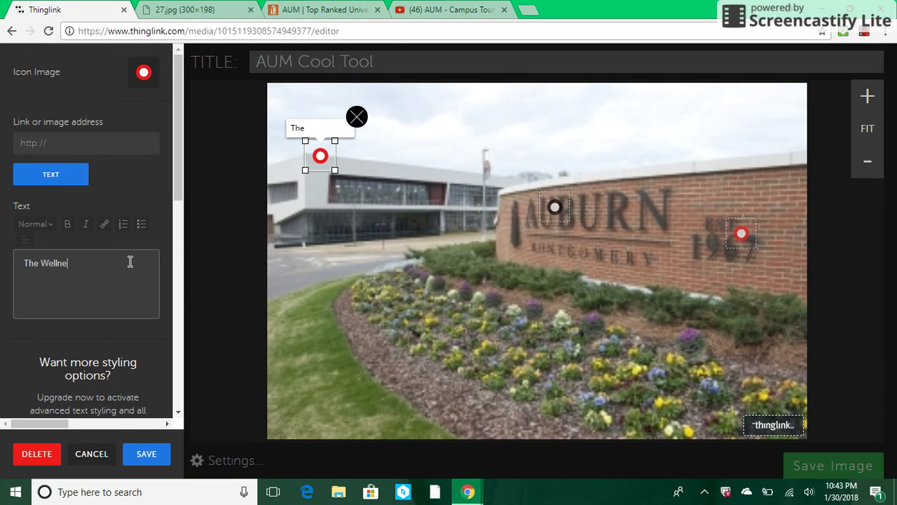
text(ss Center opened in 2012!)
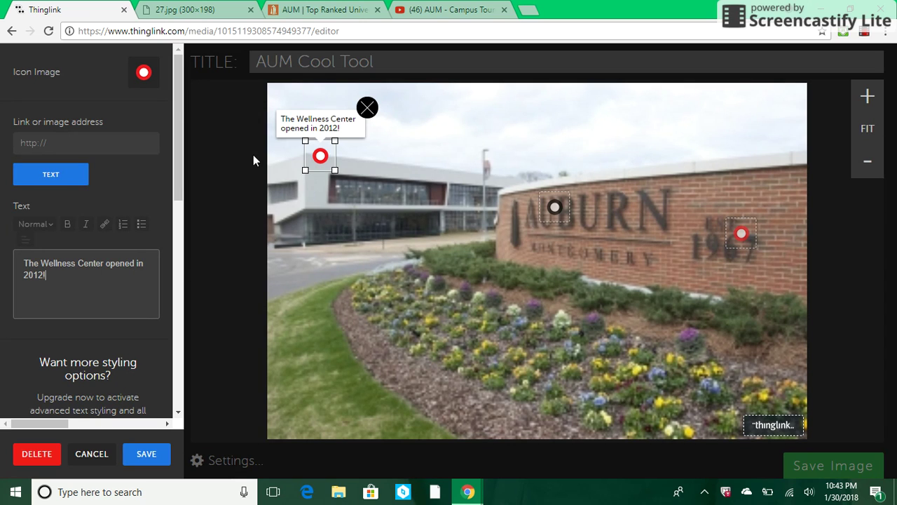
click(146, 74)
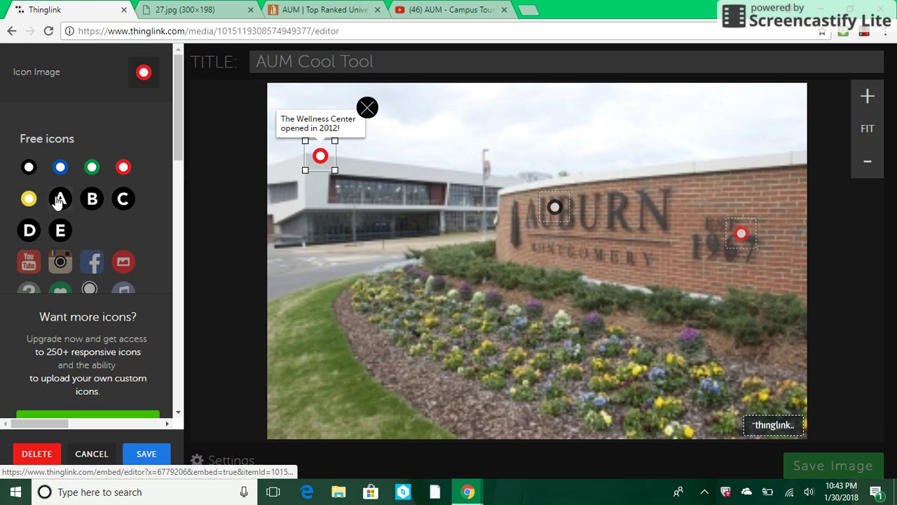
click(30, 200)
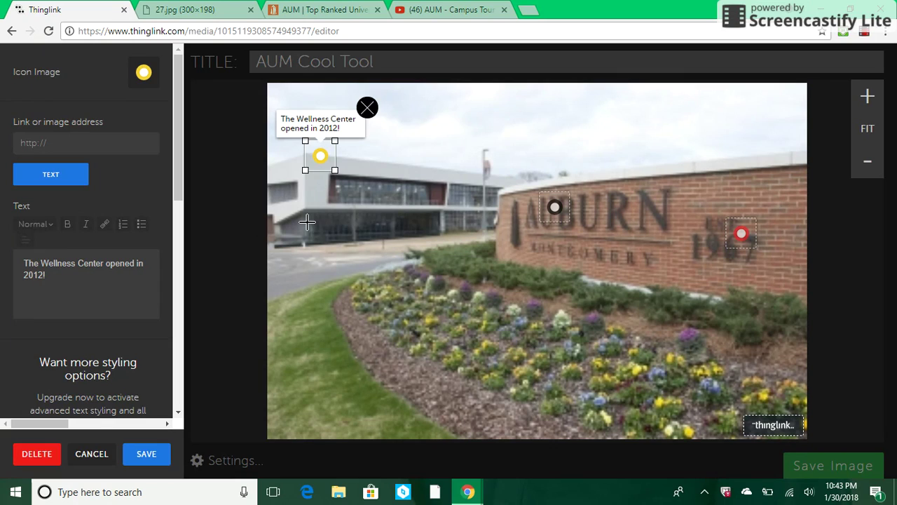
click(356, 231)
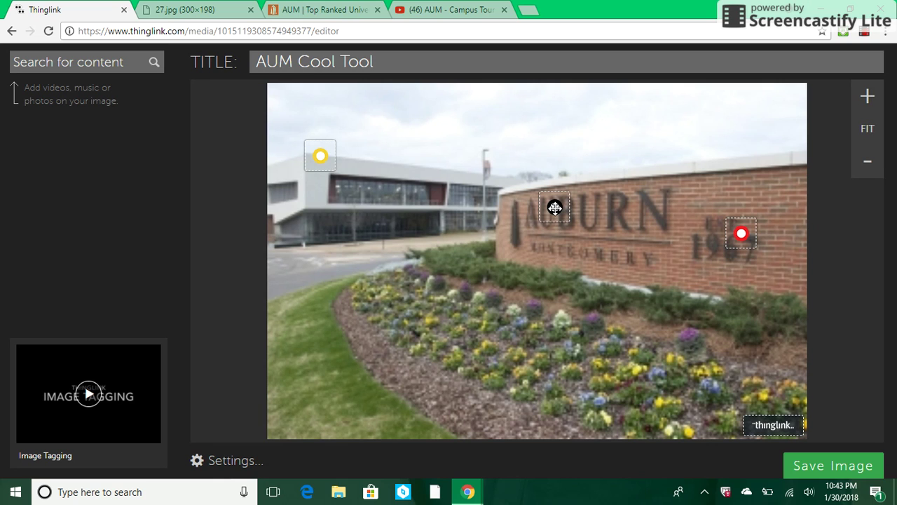
click(555, 207)
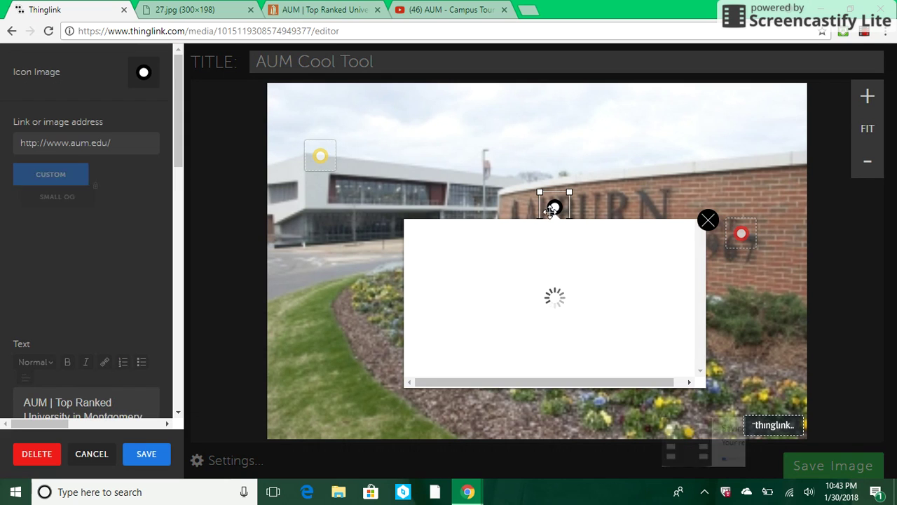
click(708, 221)
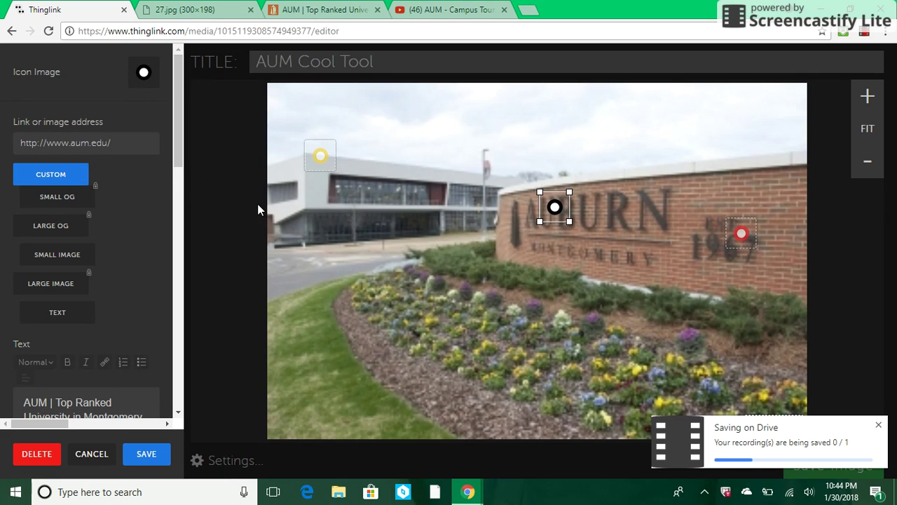
drag(181, 141, 163, 392)
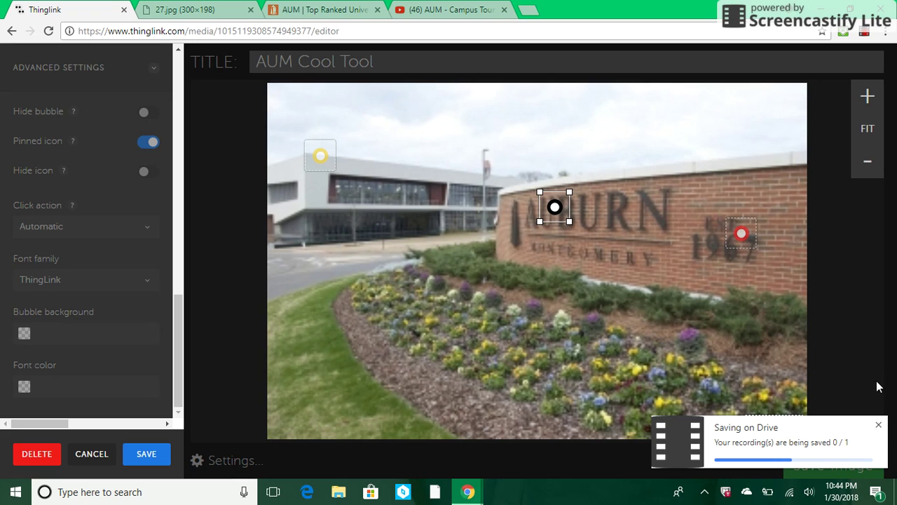
click(878, 425)
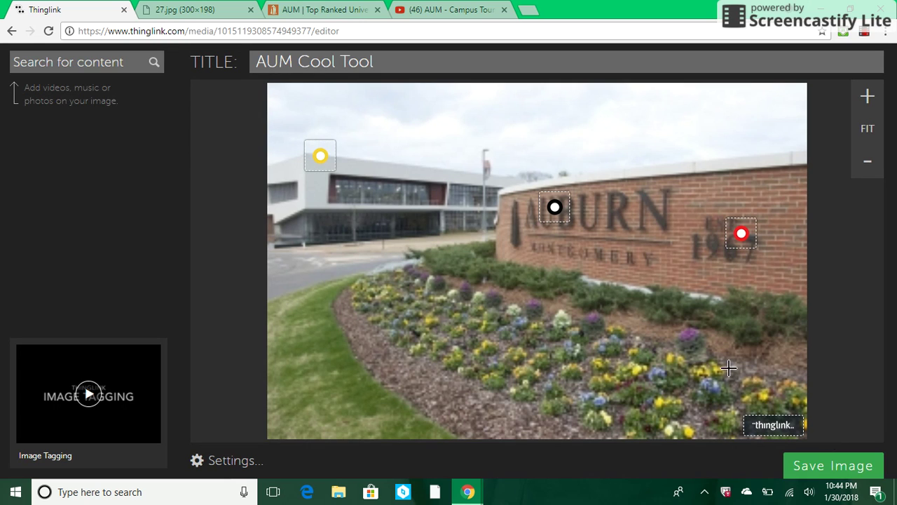
Save the image, then confirm the AUM Cool Tool card shows 3 tags in My Media
click(817, 468)
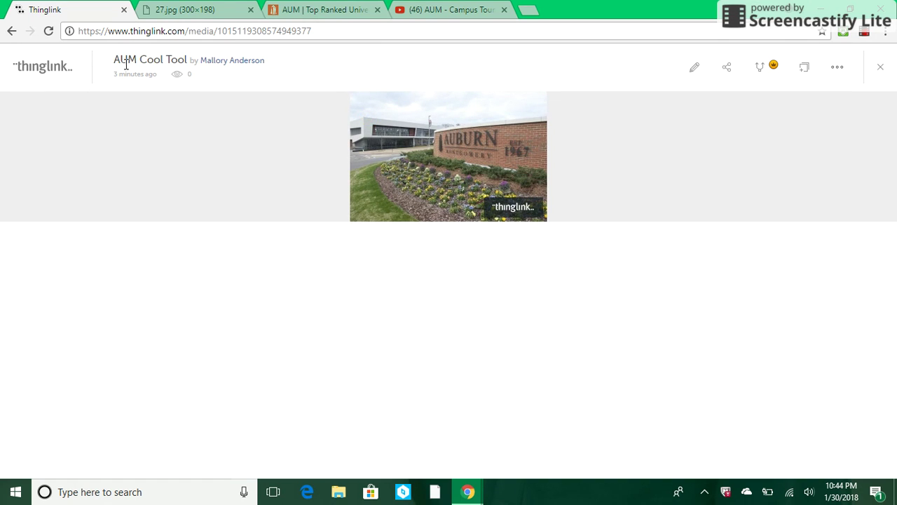
click(214, 63)
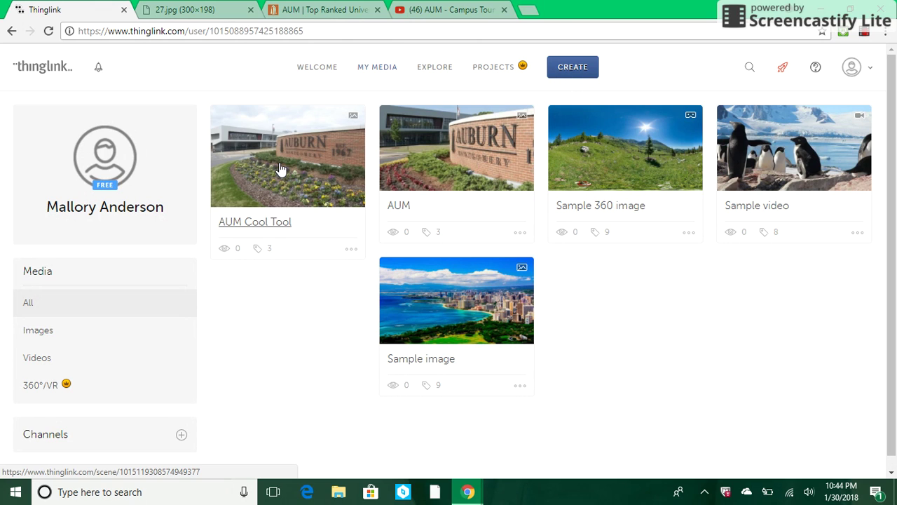
click(348, 250)
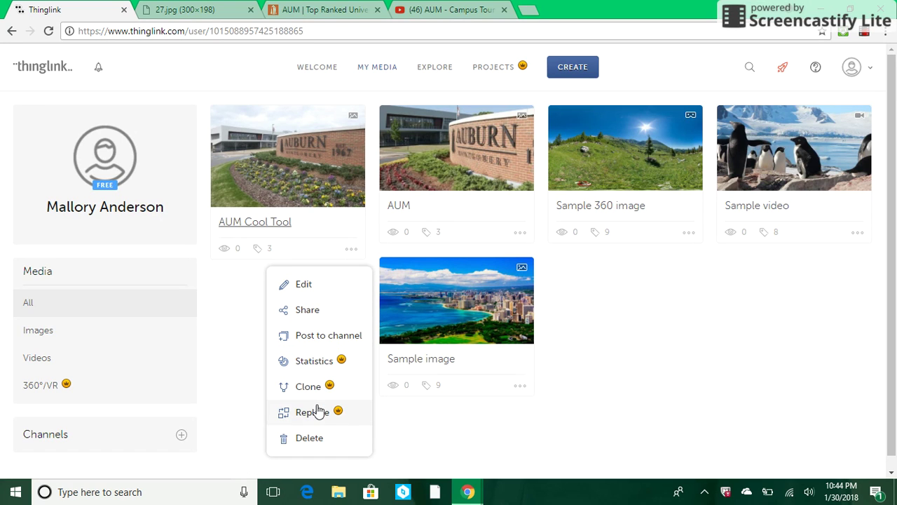
click(706, 407)
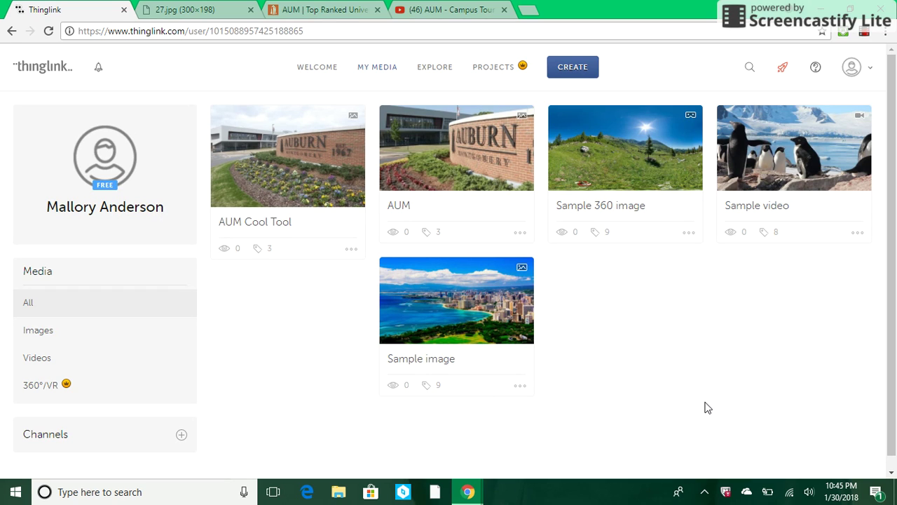